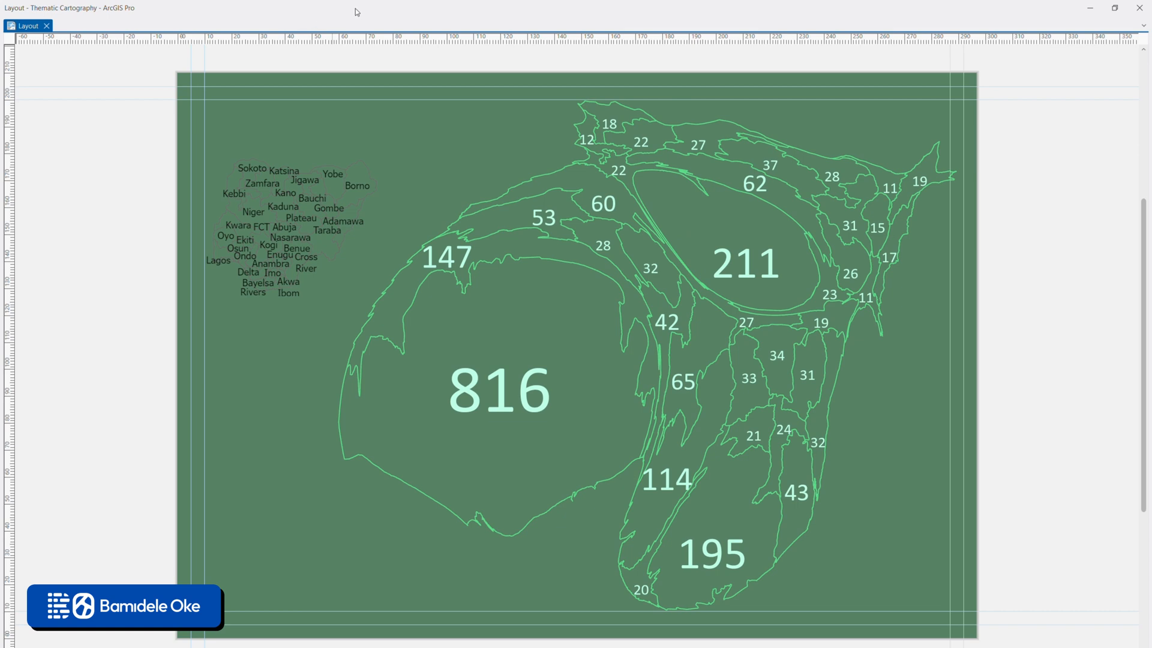
pyautogui.moveTo(362, 11); pyautogui.dragTo(396, 0)
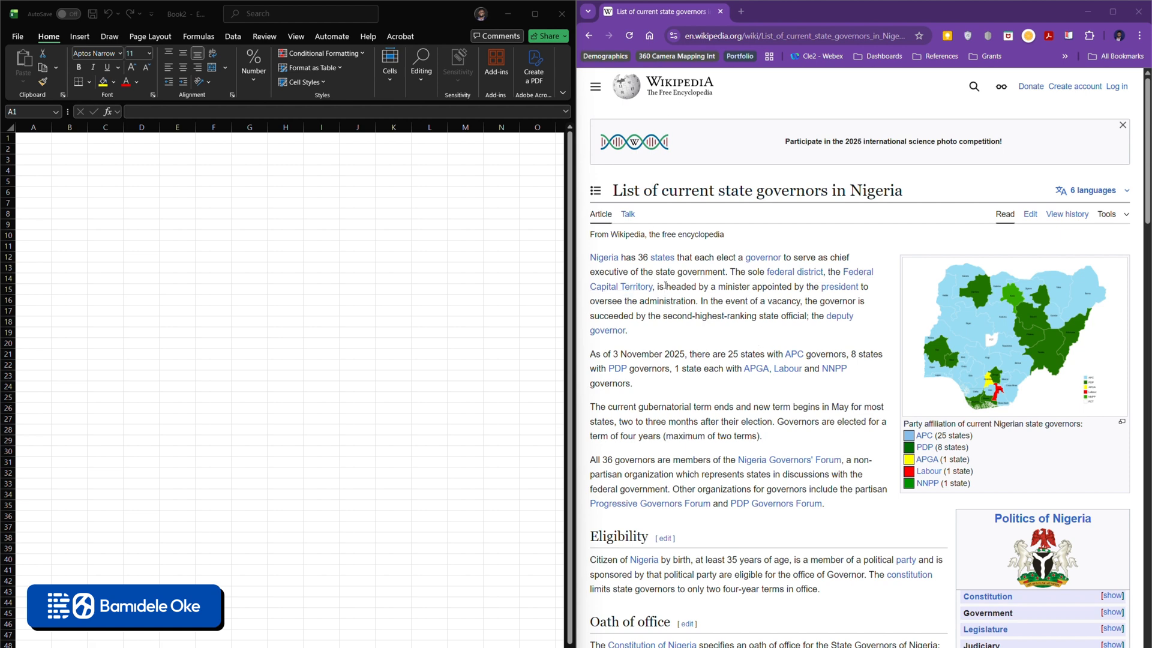
# Copy the Wikipedia list of current state governors, with its heading and full table, and paste it into the blank Excel worksheet at A1.
pyautogui.moveTo(613, 191); pyautogui.dragTo(901, 190)
pyautogui.scroll(-15, 773, 409)
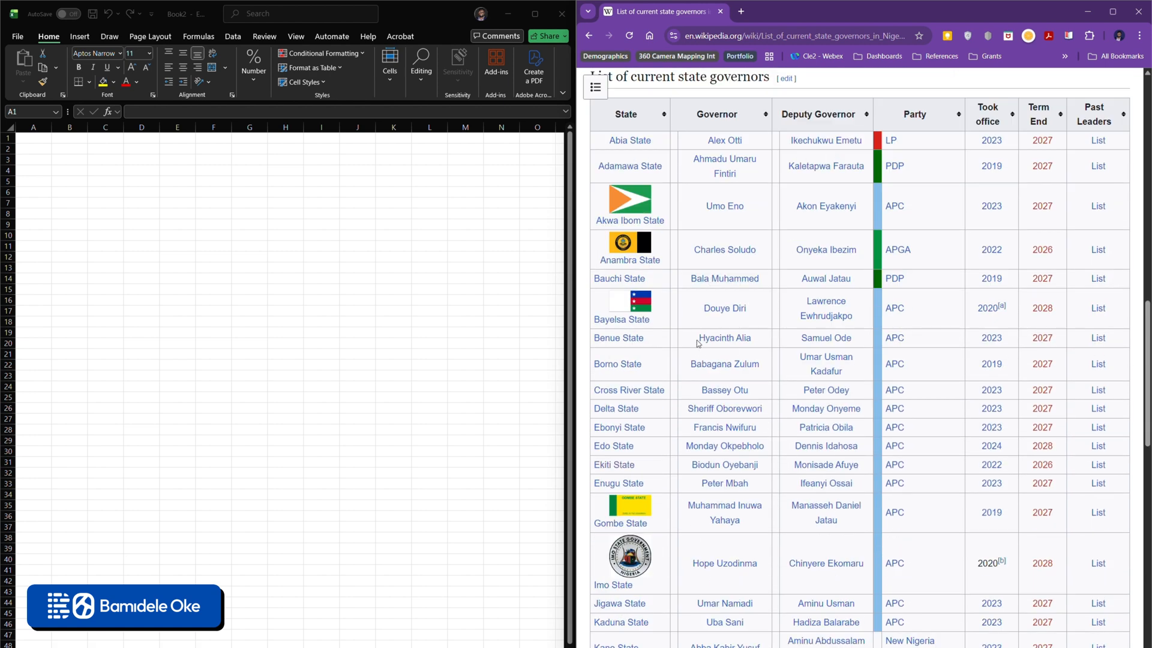
pyautogui.scroll(-1, 699, 378)
pyautogui.scroll(2, 696, 384)
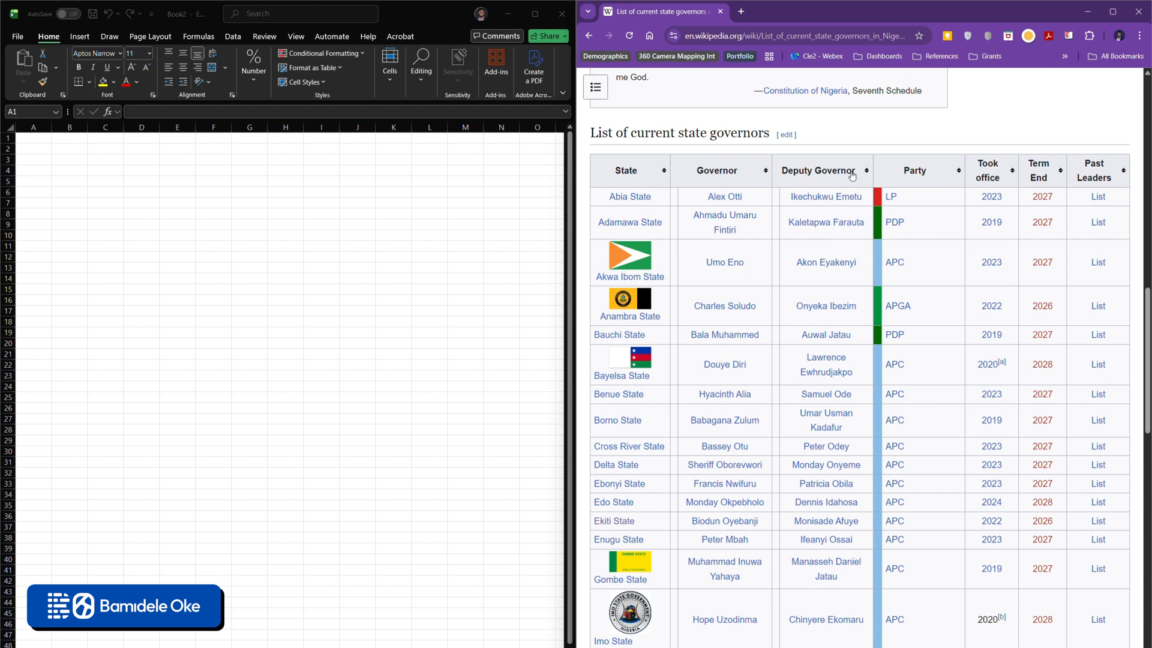
pyautogui.moveTo(586, 130); pyautogui.dragTo(779, 644)
pyautogui.hotkey('ctrl', 'c')
pyautogui.click(39, 139)
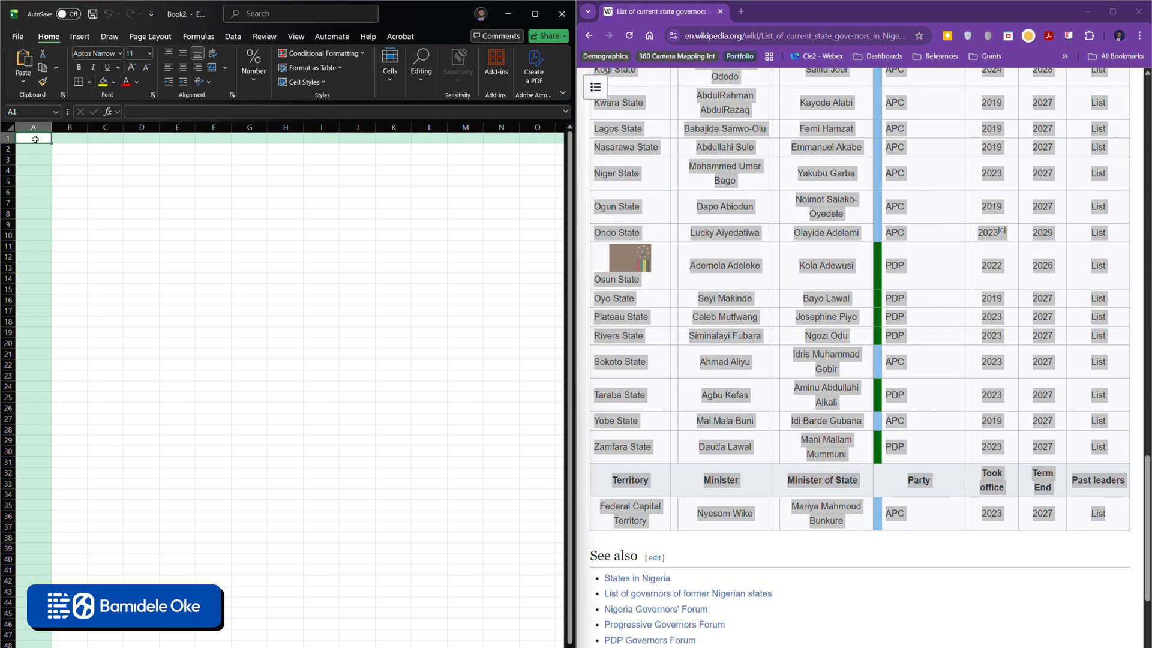
pyautogui.hotkey('ctrl', 'v')
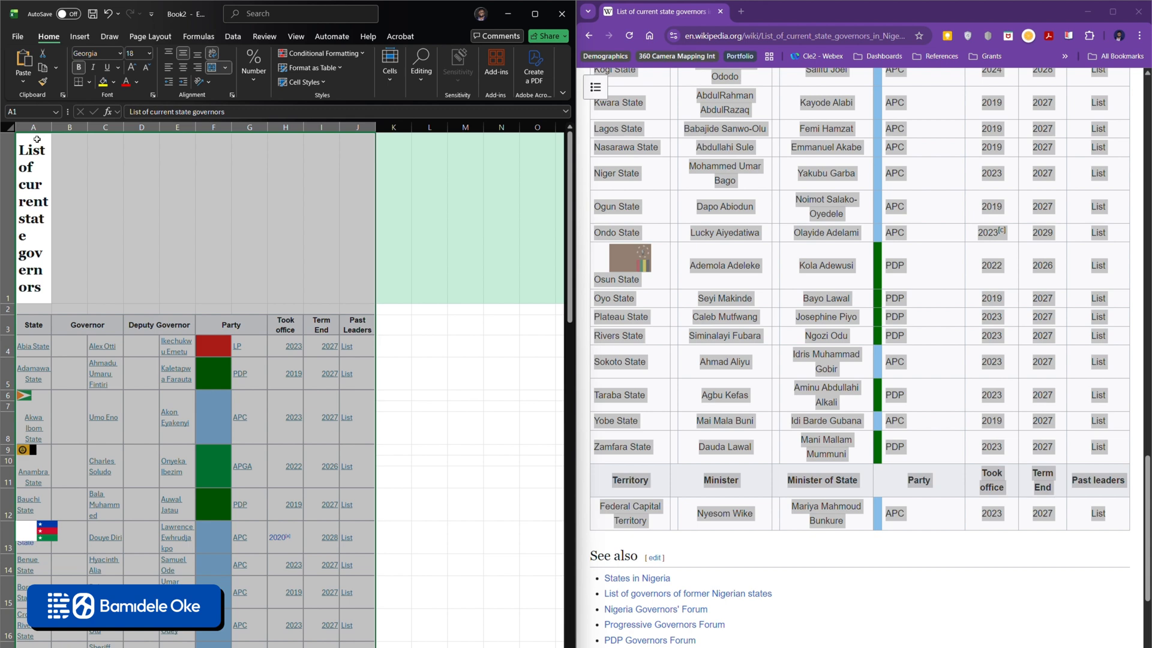
# Review the pasted governors table in the worksheet from the heading down to the Federal Capital Territory row.
pyautogui.click(42, 228)
pyautogui.scroll(-5, 98, 217)
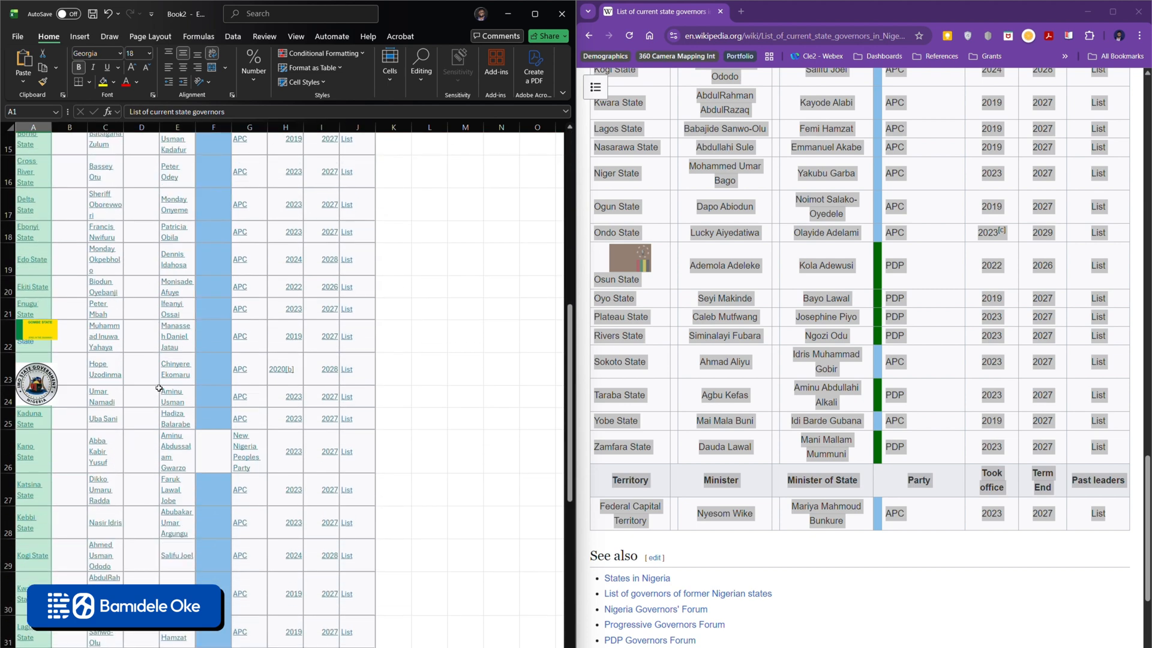
pyautogui.scroll(-4, 120, 390)
pyautogui.scroll(-3, 103, 435)
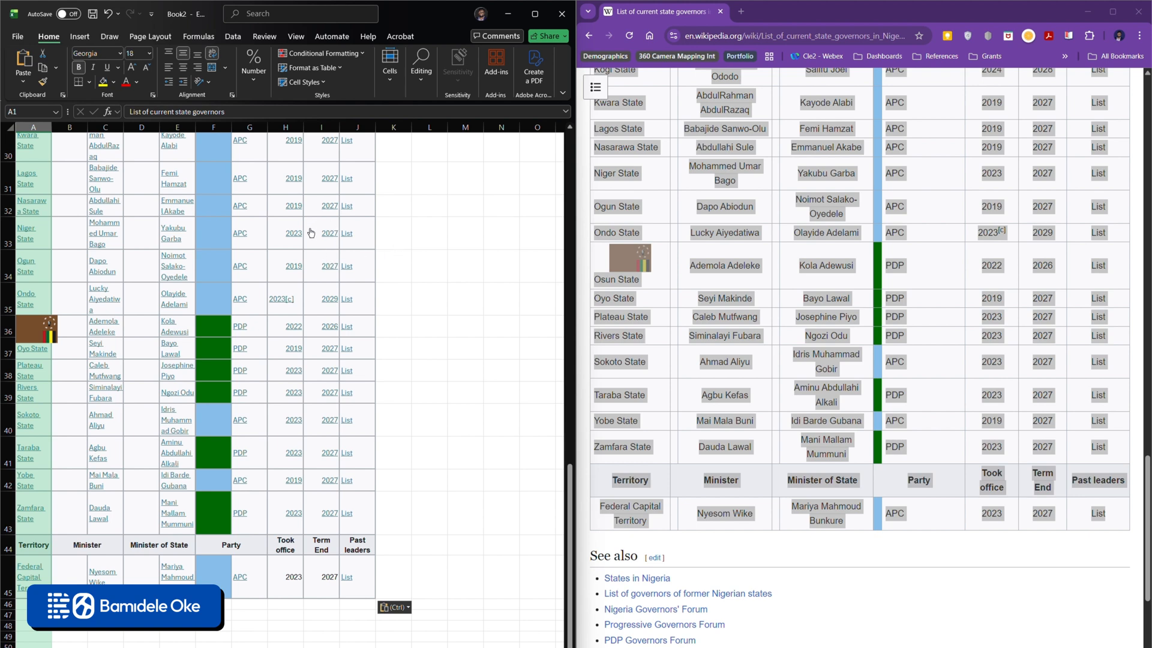
pyautogui.scroll(7, 216, 264)
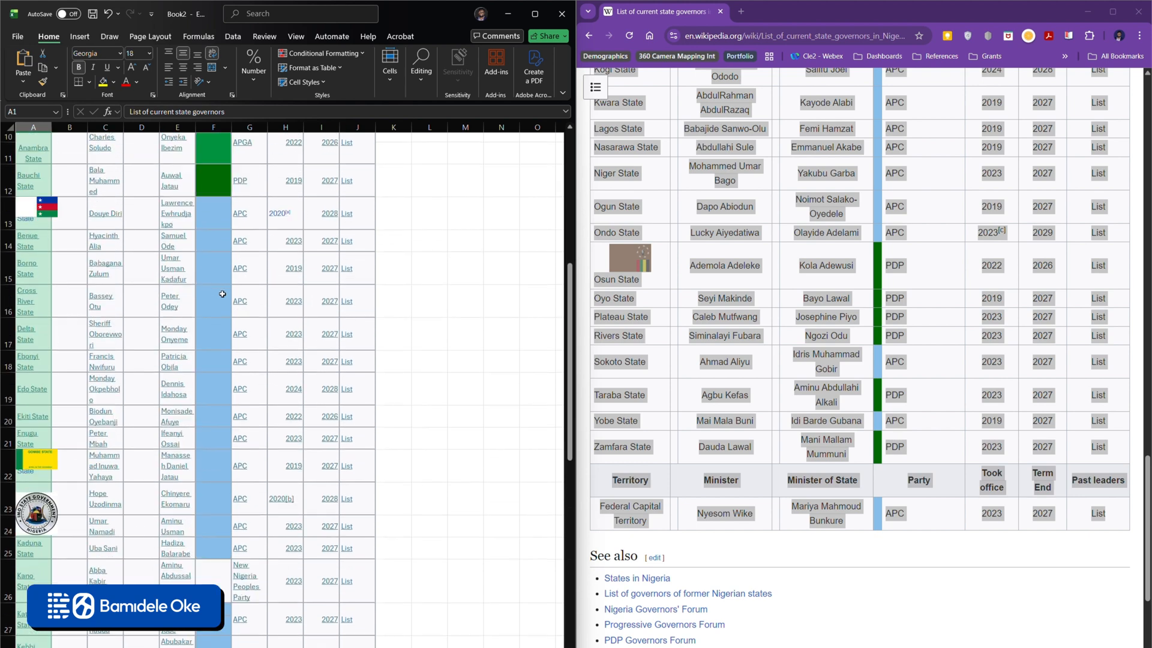
pyautogui.scroll(3, 222, 294)
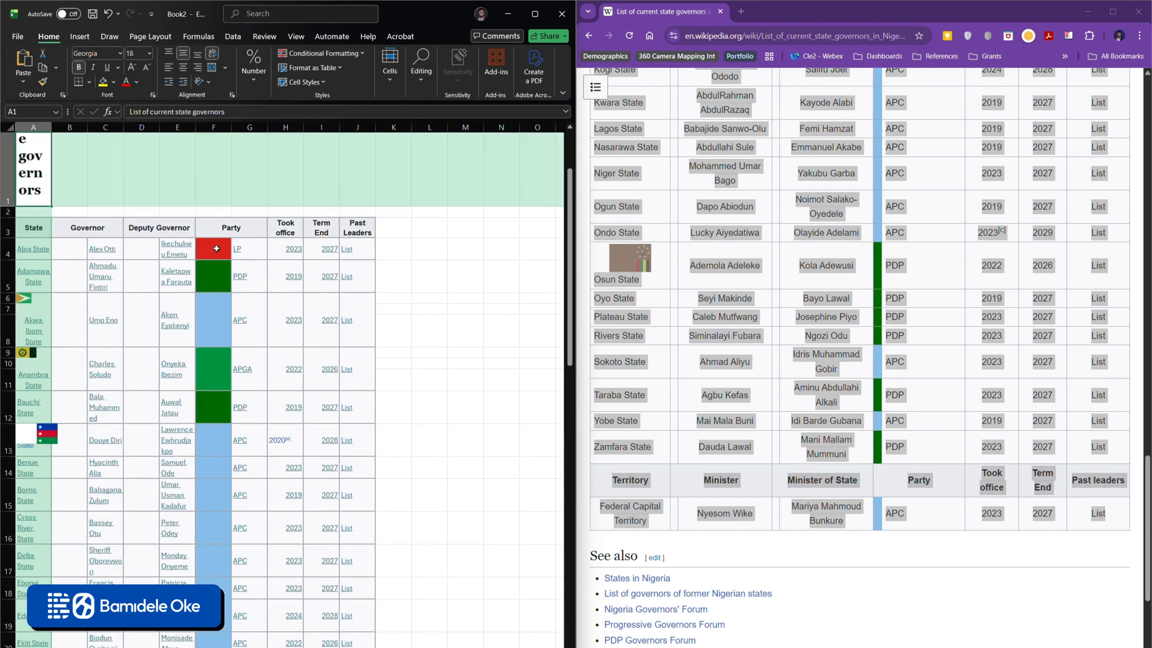
pyautogui.click(219, 175)
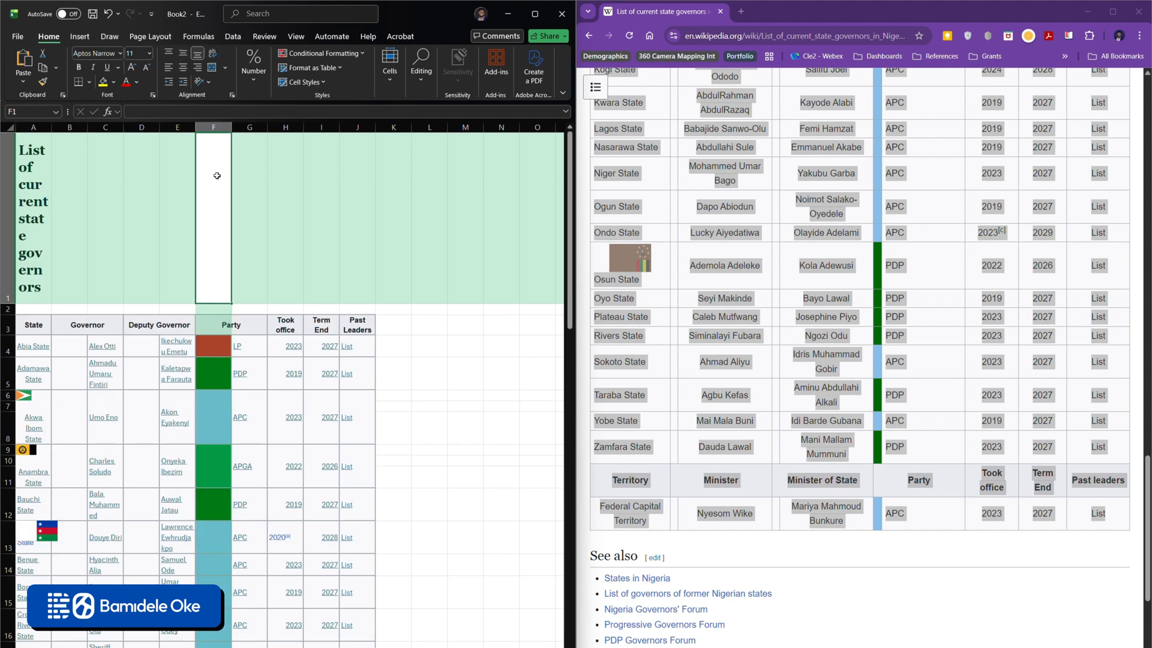
# Copy the address of the Wikipedia state governors page and use it as the source of an Excel From Web data import.
pyautogui.click(733, 36)
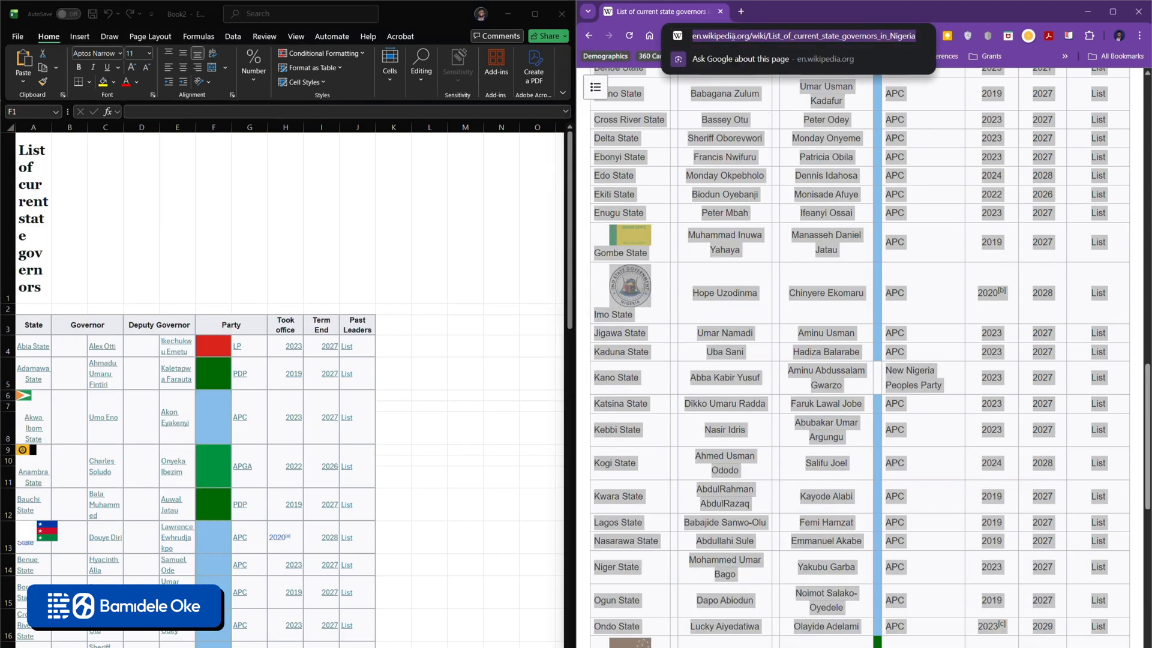
pyautogui.click(508, 88)
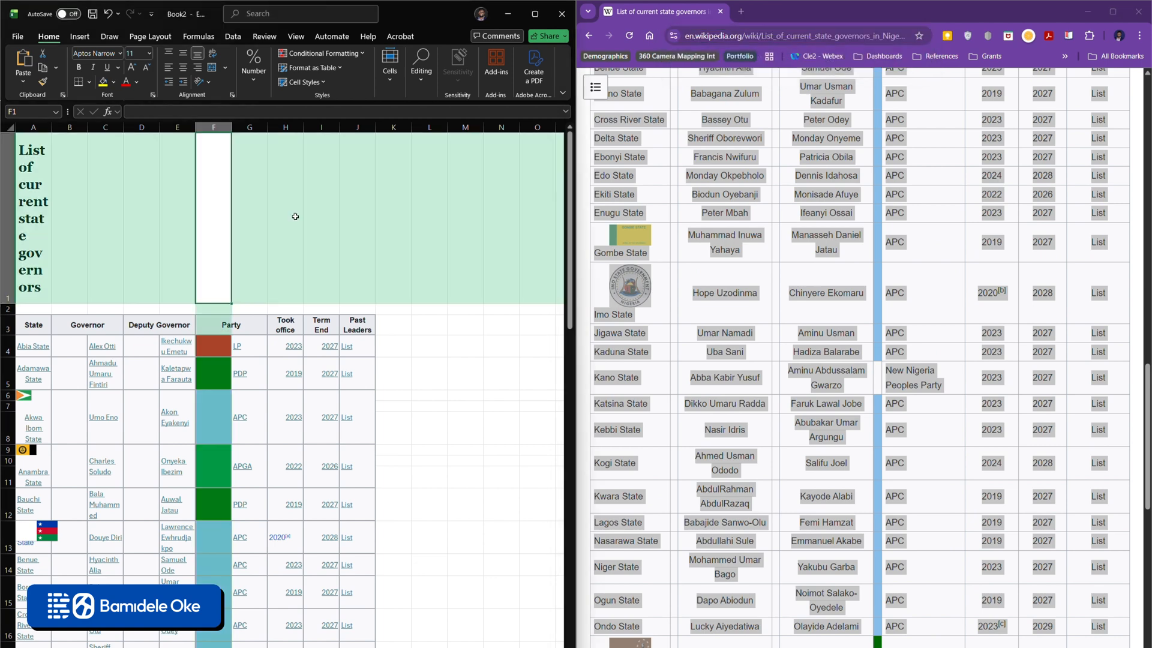
pyautogui.click(234, 37)
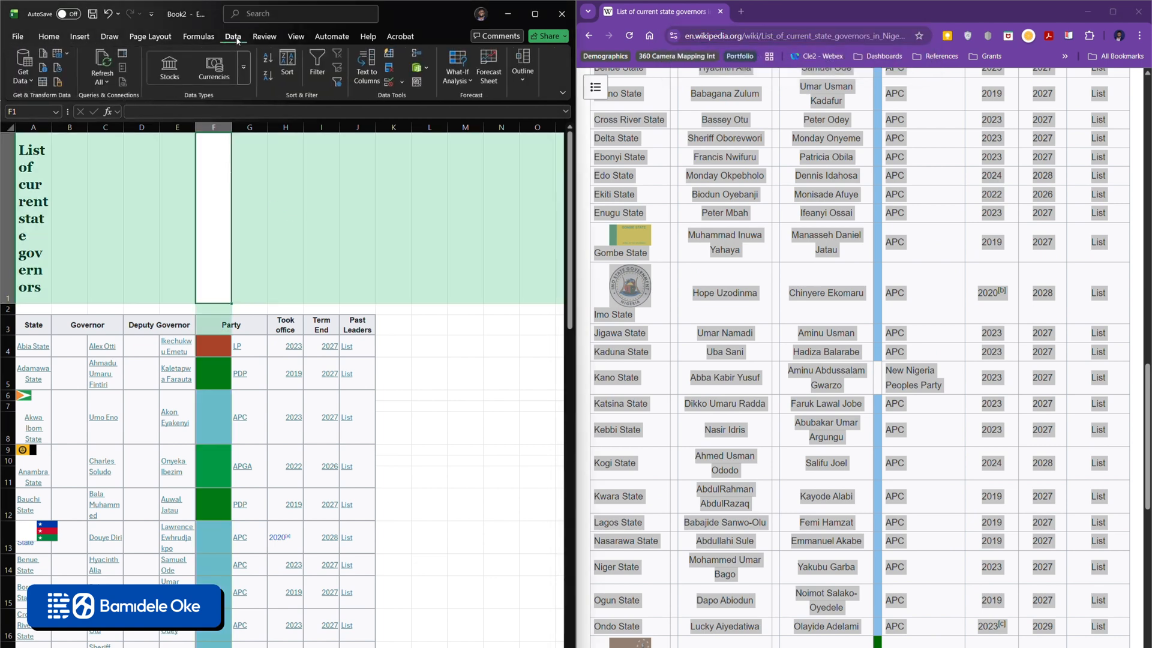
pyautogui.click(59, 67)
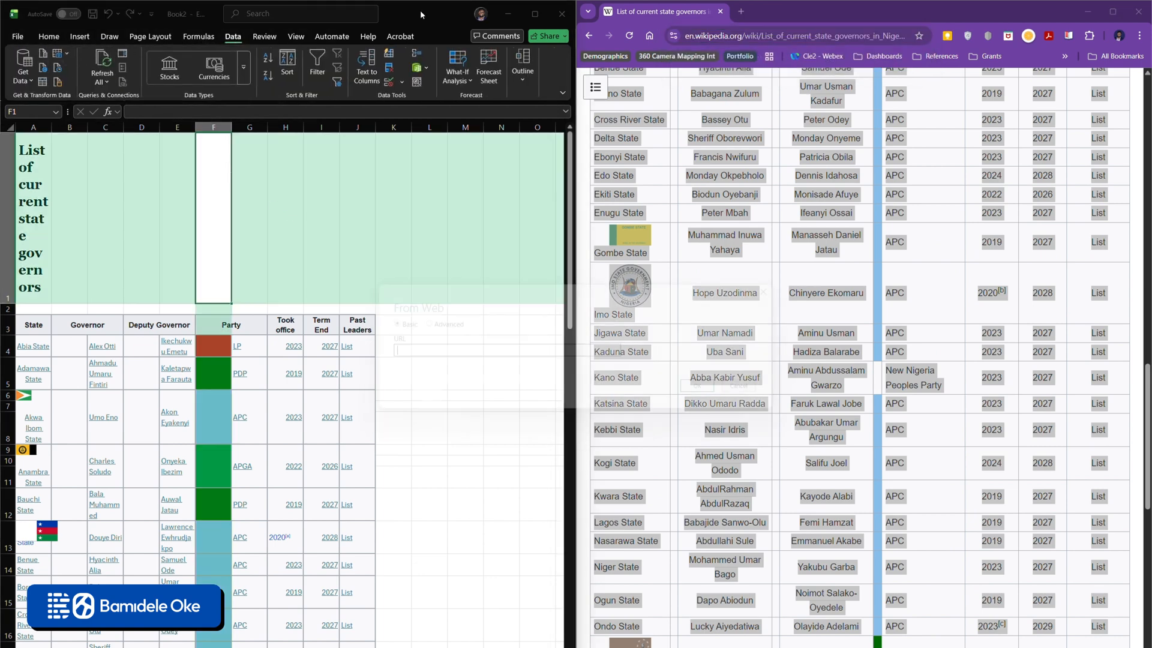
pyautogui.hotkey('ctrl', 'v')
pyautogui.click(695, 385)
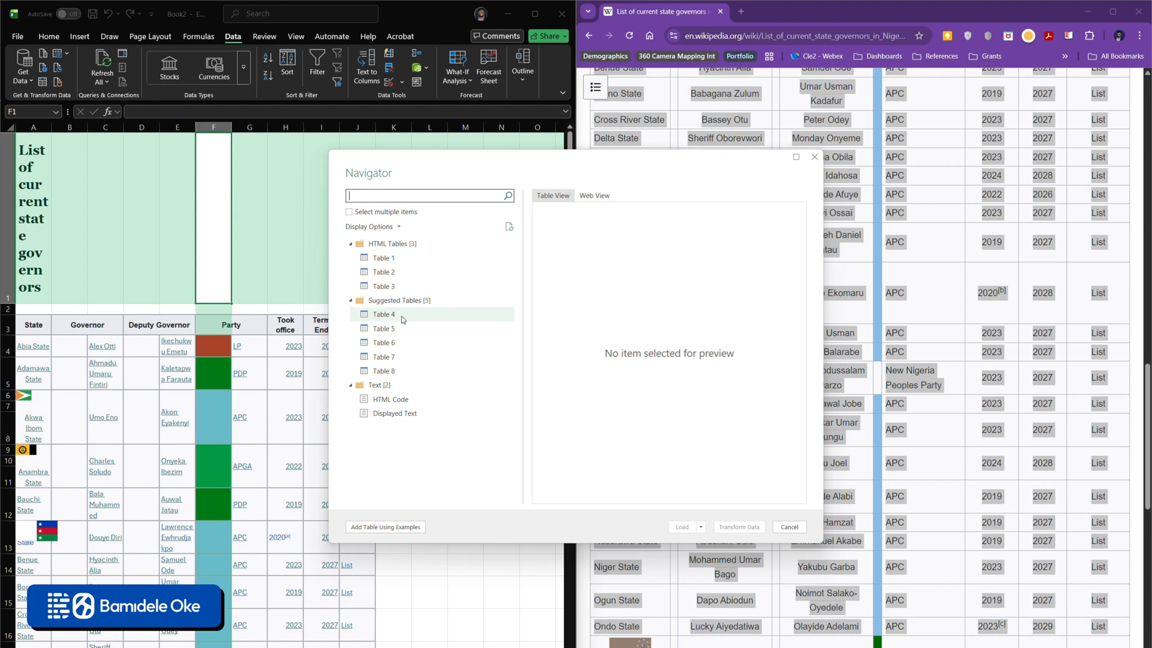
# Compare the HTML tables and suggested tables found on the page, using both the table preview and the web preview.
pyautogui.click(383, 258)
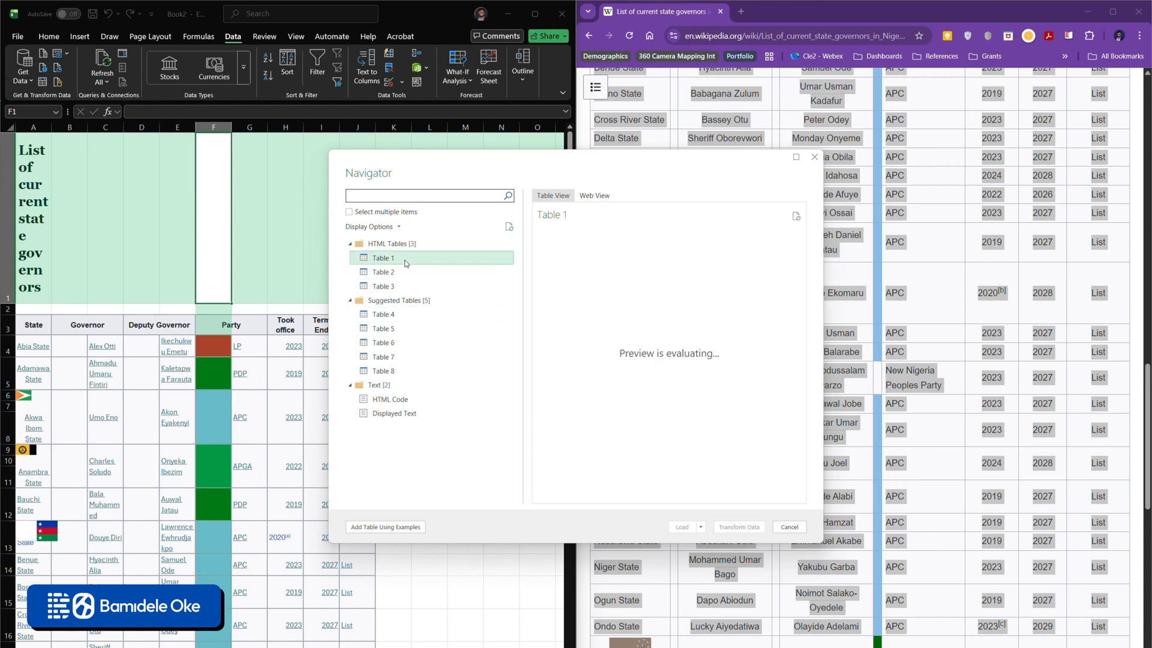
pyautogui.click(387, 273)
pyautogui.click(397, 288)
pyautogui.click(593, 195)
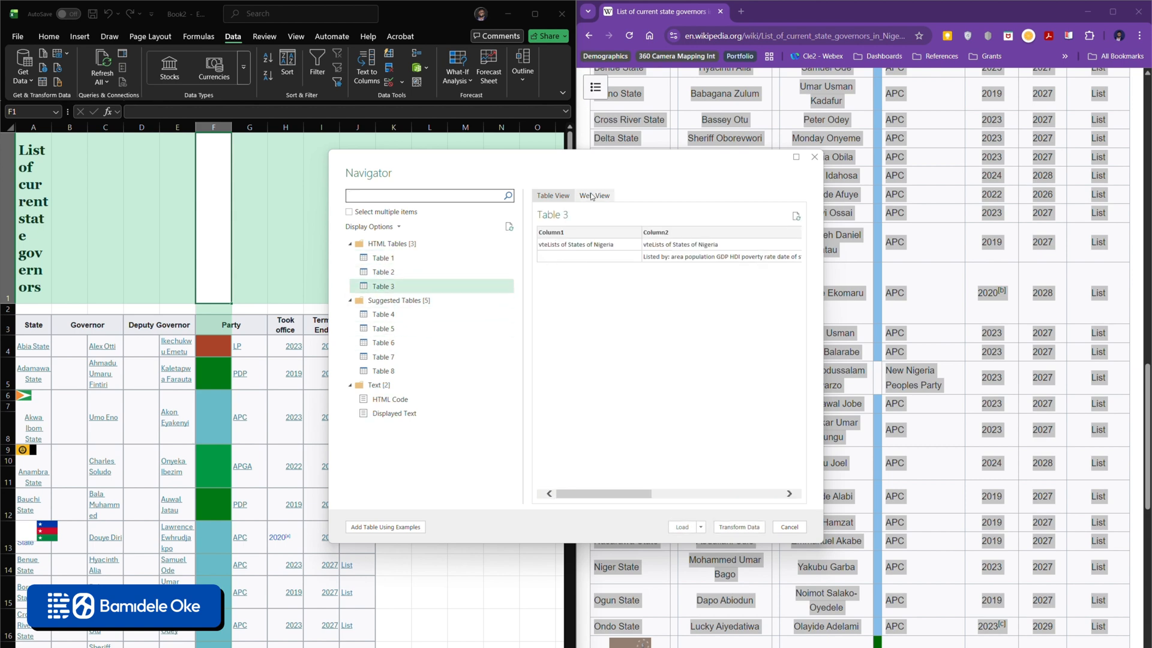
pyautogui.scroll(-3, 626, 334)
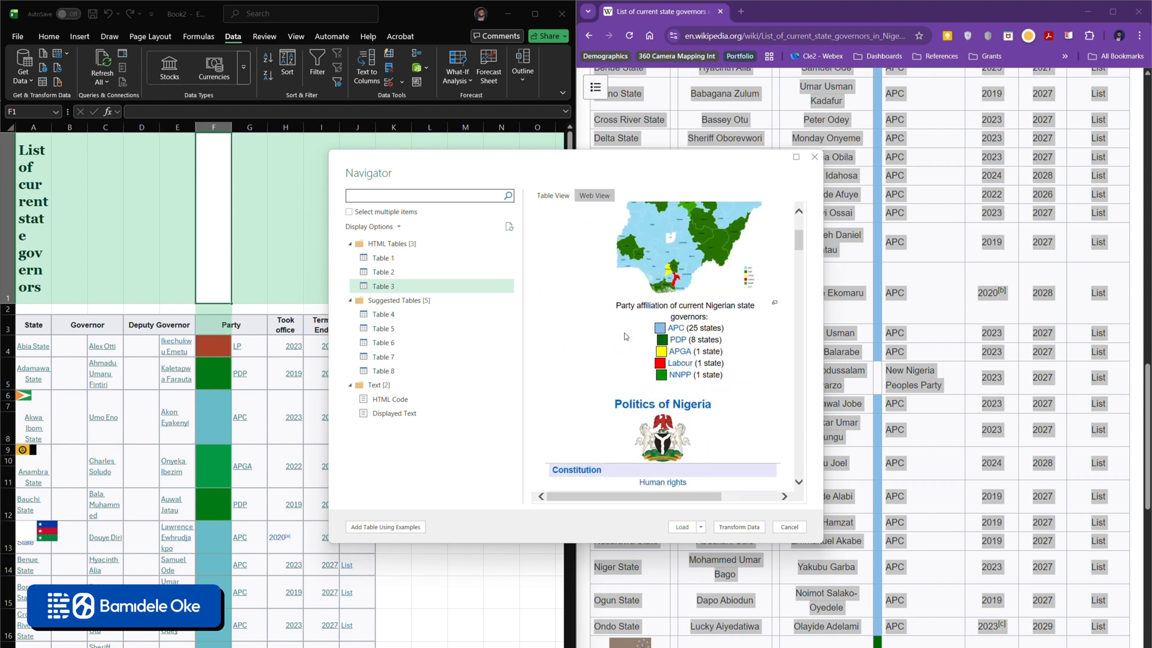
pyautogui.click(414, 273)
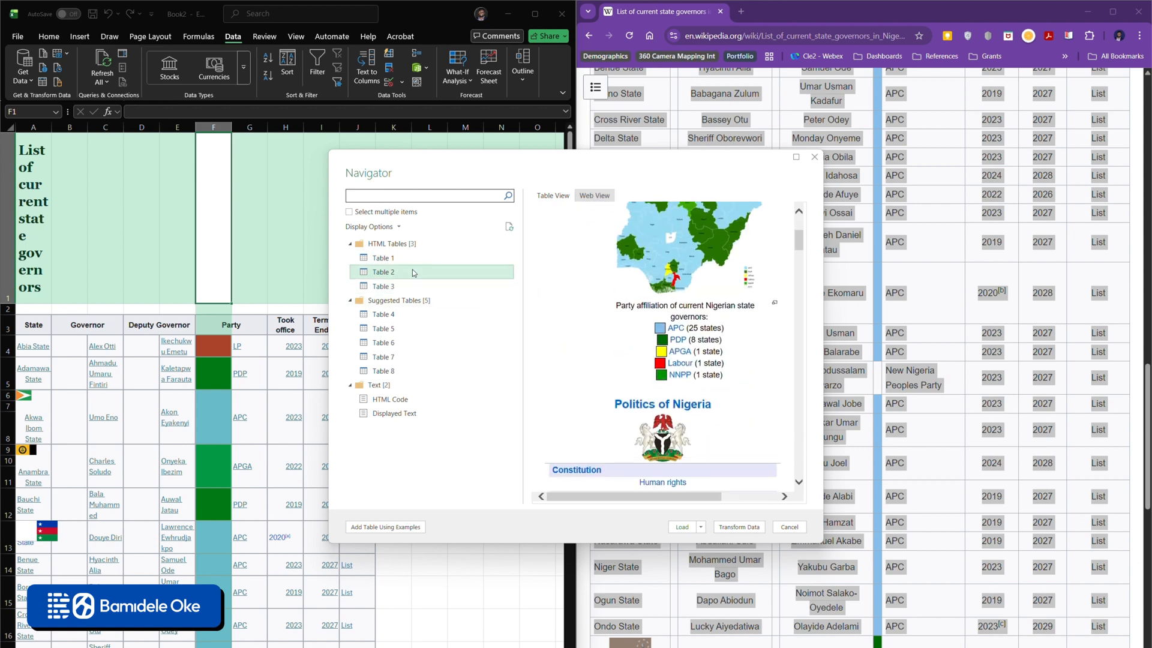
pyautogui.click(401, 315)
pyautogui.click(396, 330)
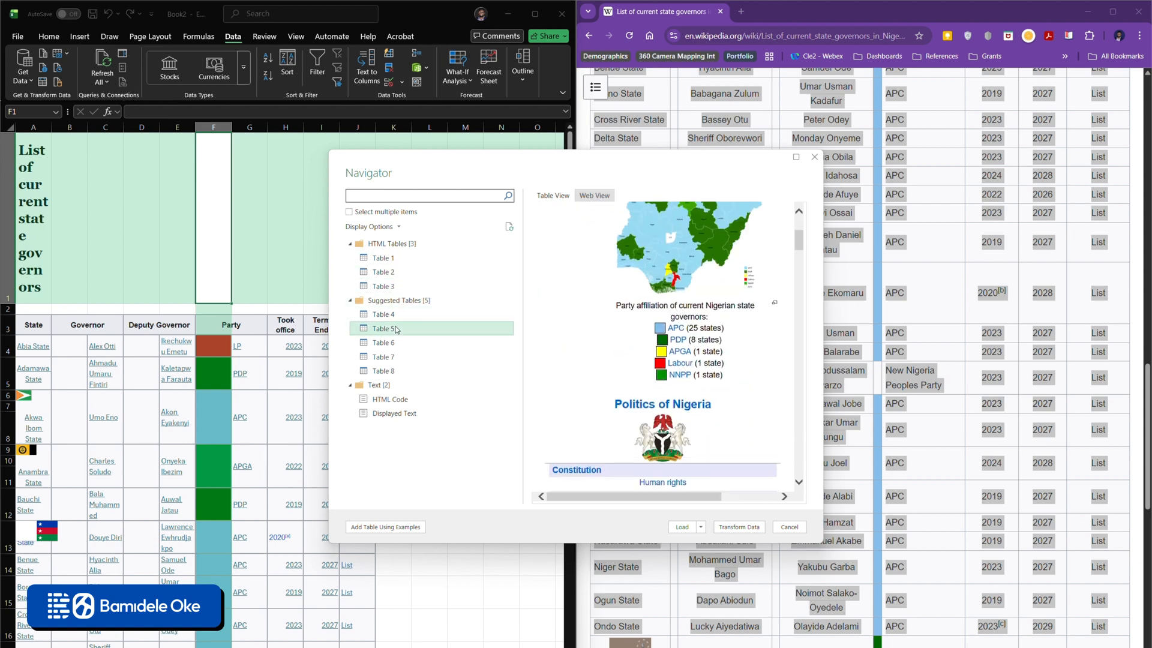
pyautogui.click(551, 197)
pyautogui.click(406, 317)
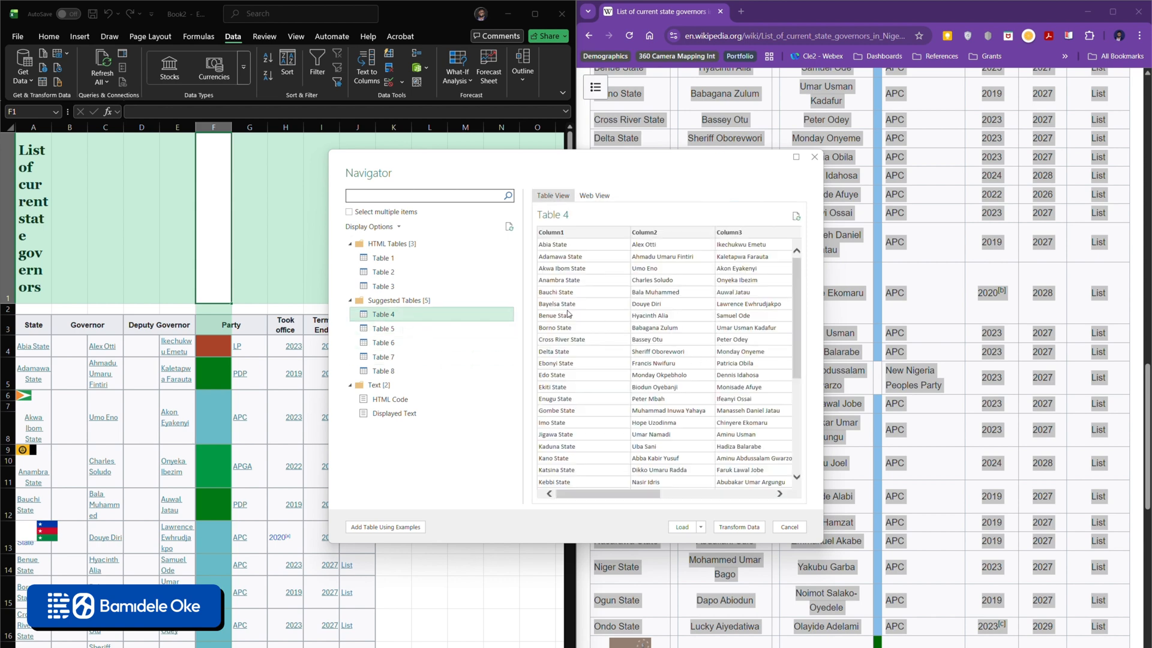
# Load HTML Table 2 with the state governors into a new worksheet and maximize the Excel window.
pyautogui.click(411, 287)
pyautogui.click(412, 274)
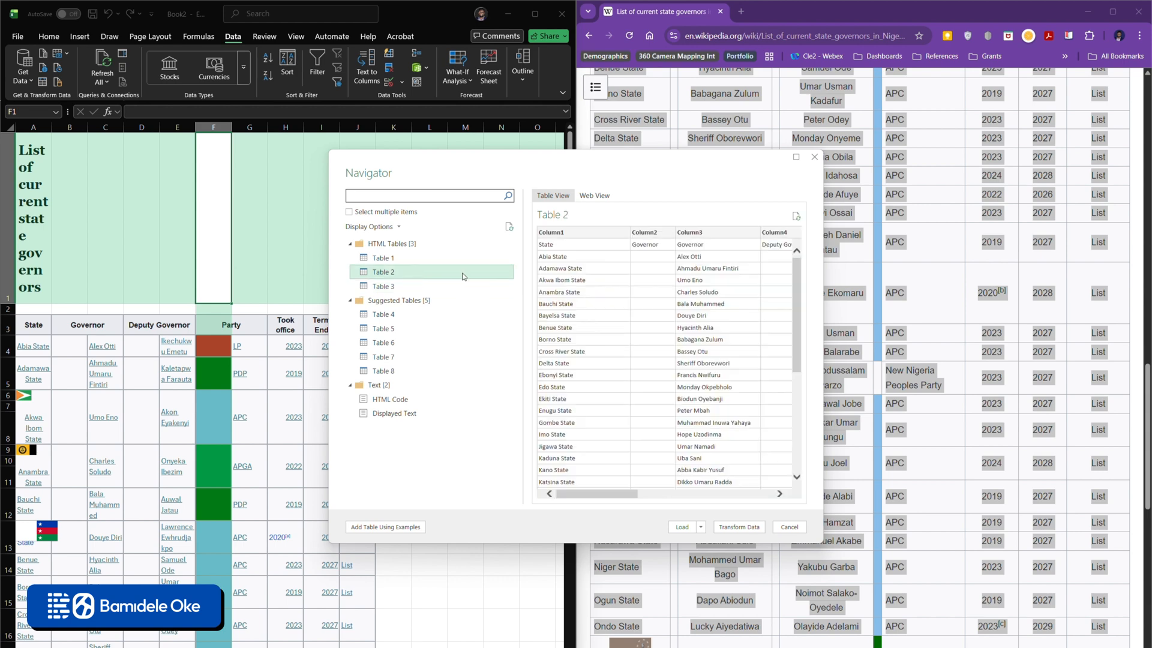
pyautogui.scroll(-6, 689, 329)
pyautogui.scroll(6, 686, 324)
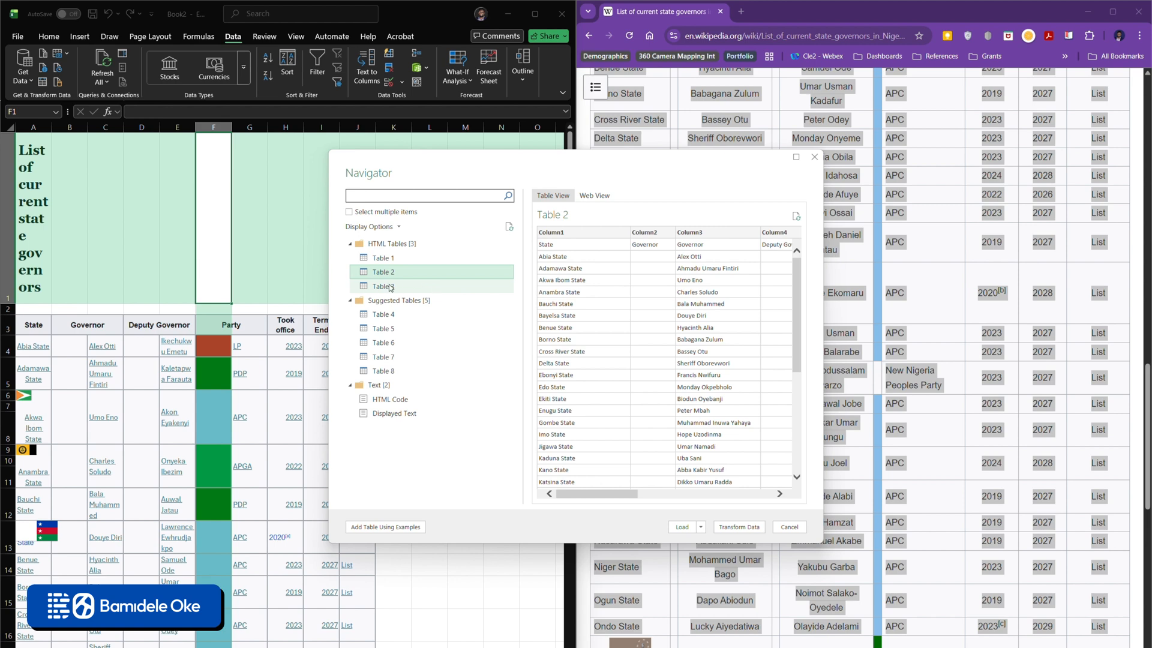
pyautogui.click(687, 529)
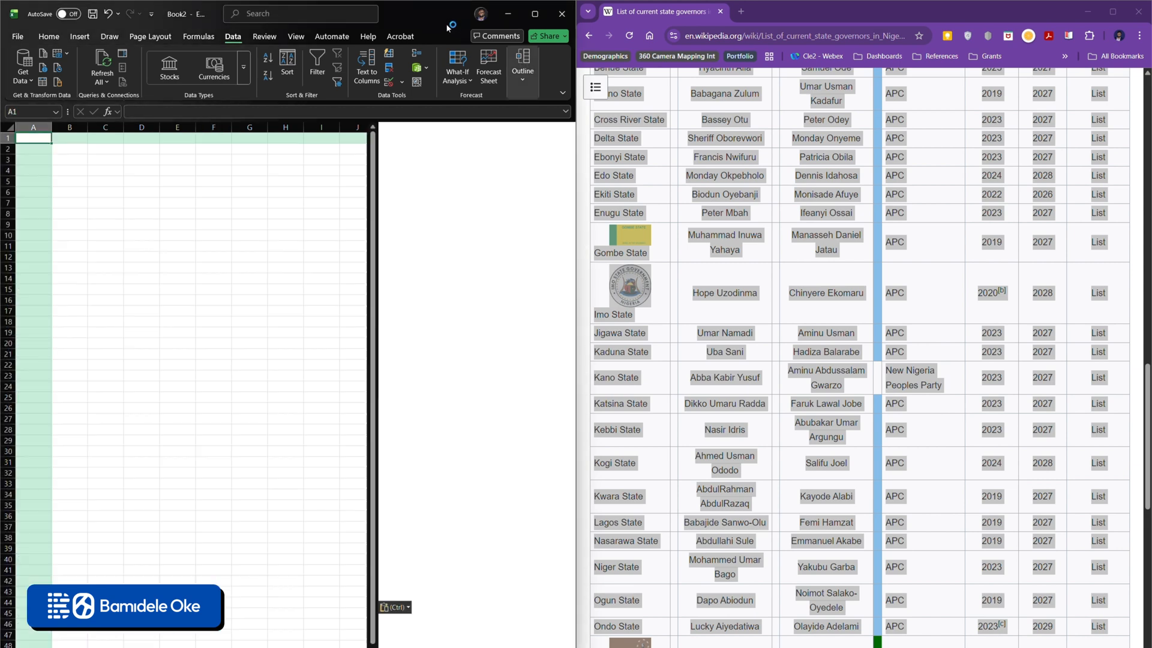
pyautogui.doubleClick(430, 14)
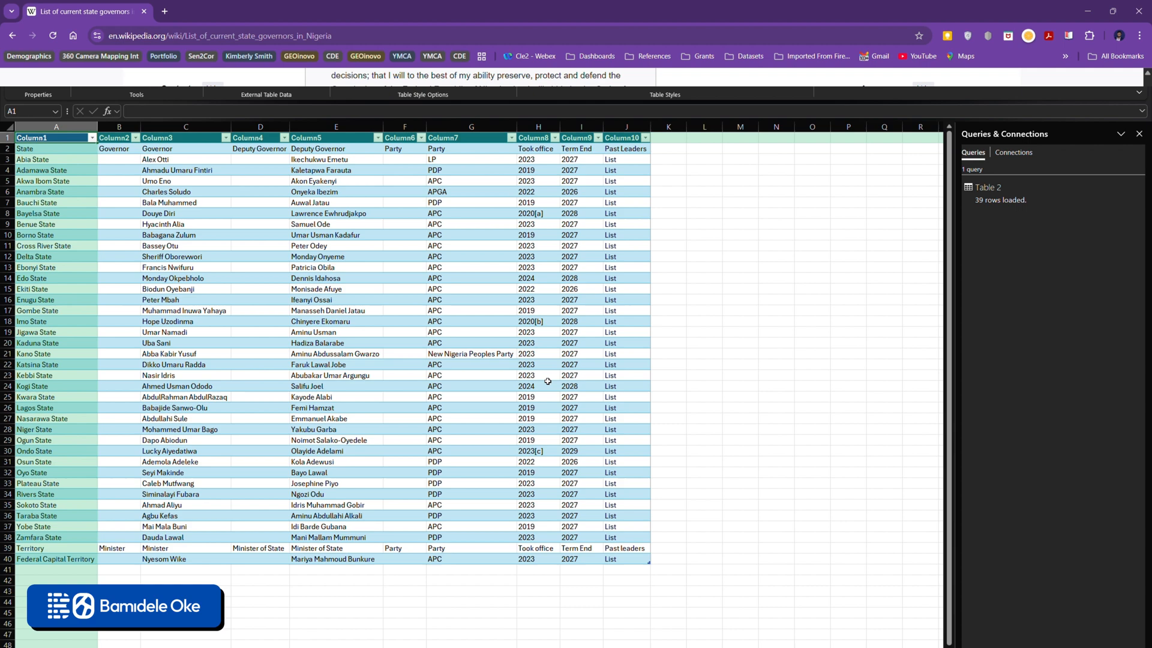
# Switch to the Wikipedia page, open the browser's developer tools and turn off device emulation, keeping the governors table in view.
pyautogui.scroll(-3, 435, 310)
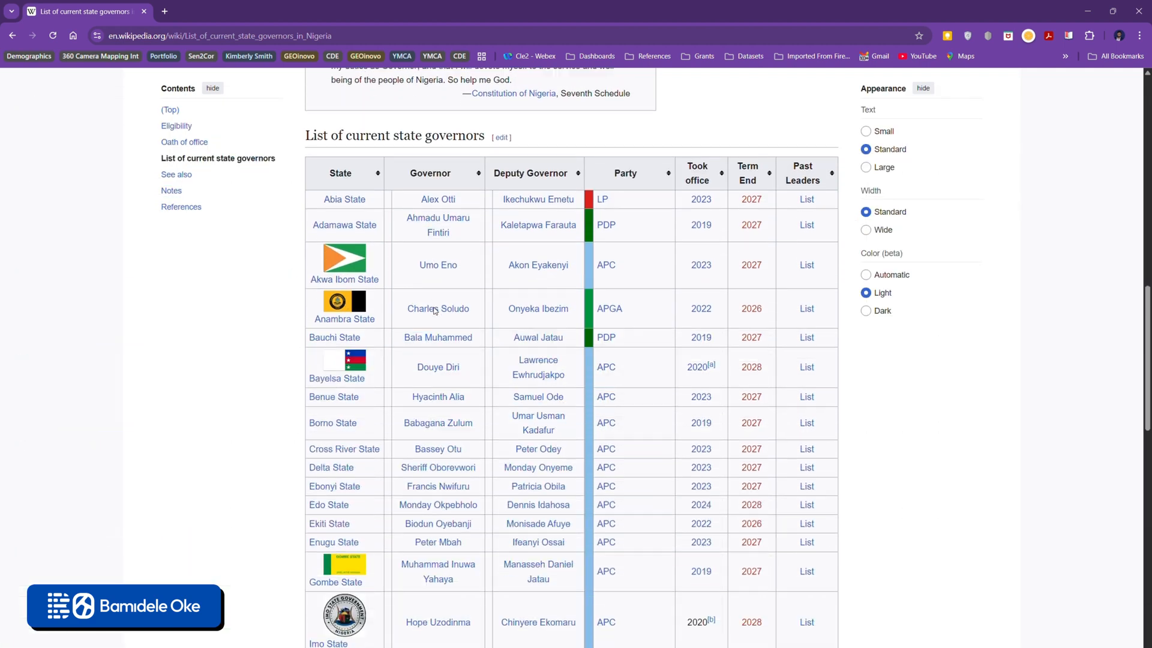
pyautogui.scroll(3, 438, 307)
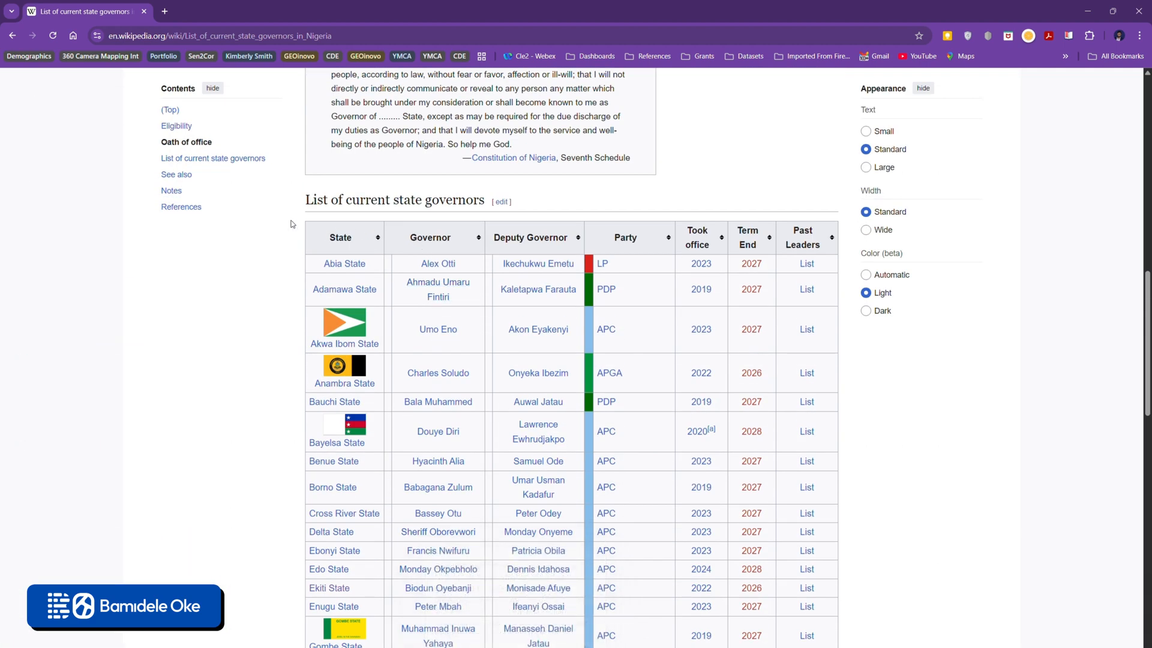
pyautogui.rightClick(236, 249)
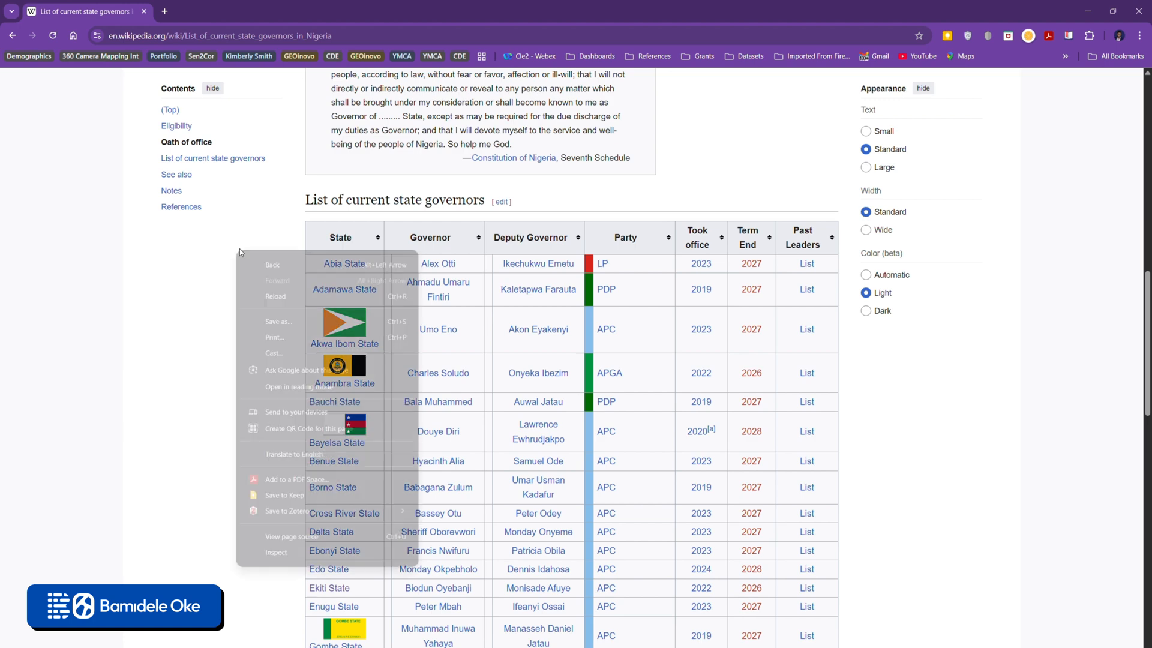
pyautogui.click(281, 553)
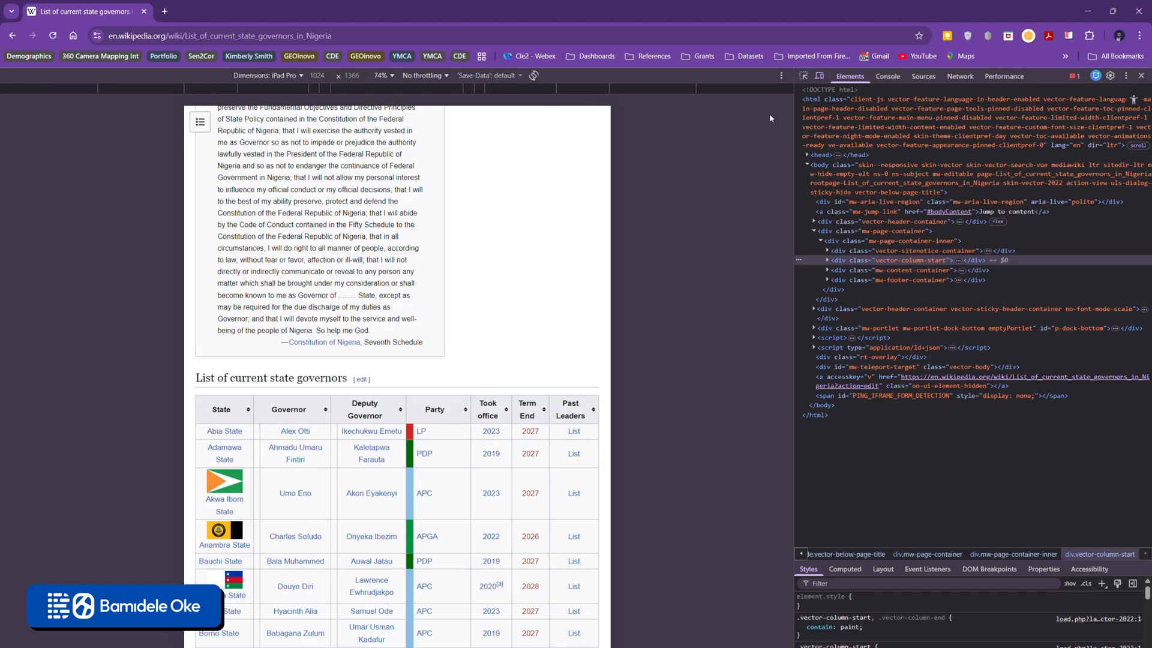
pyautogui.click(819, 75)
pyautogui.scroll(-2, 467, 330)
pyautogui.scroll(-2, 467, 330)
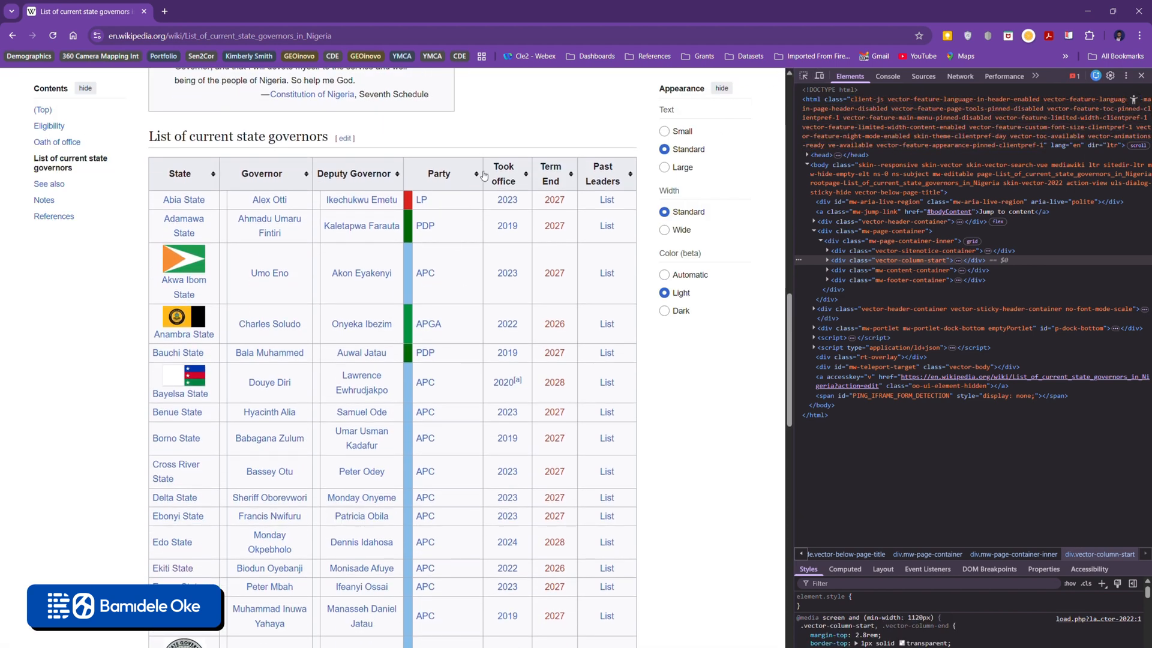
# Inspect the HTML structure of the governors table, expanding its body, the Abia State row and that row's first cell, and collapse it again.
pyautogui.click(804, 76)
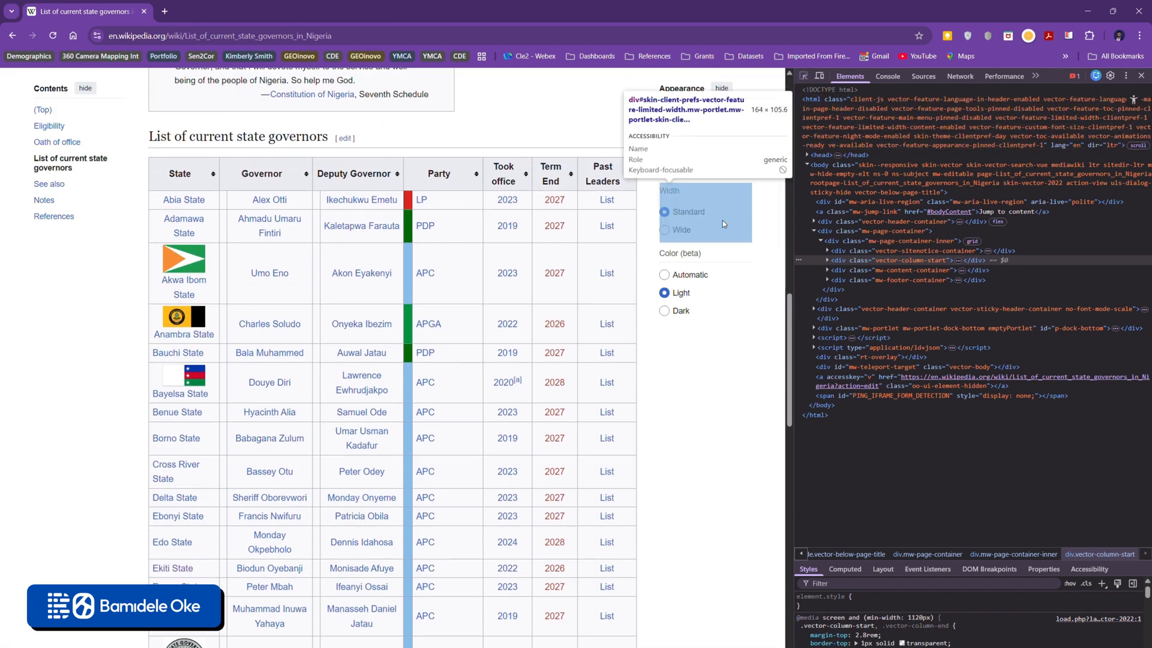
pyautogui.click(438, 174)
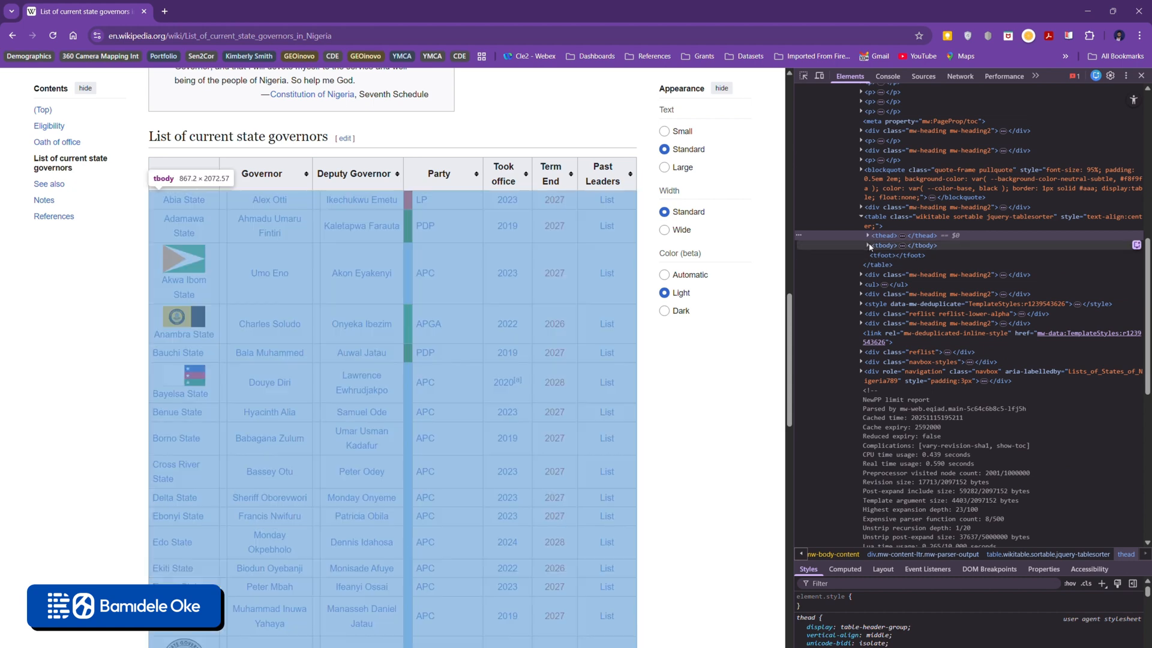
pyautogui.click(867, 245)
pyautogui.click(881, 256)
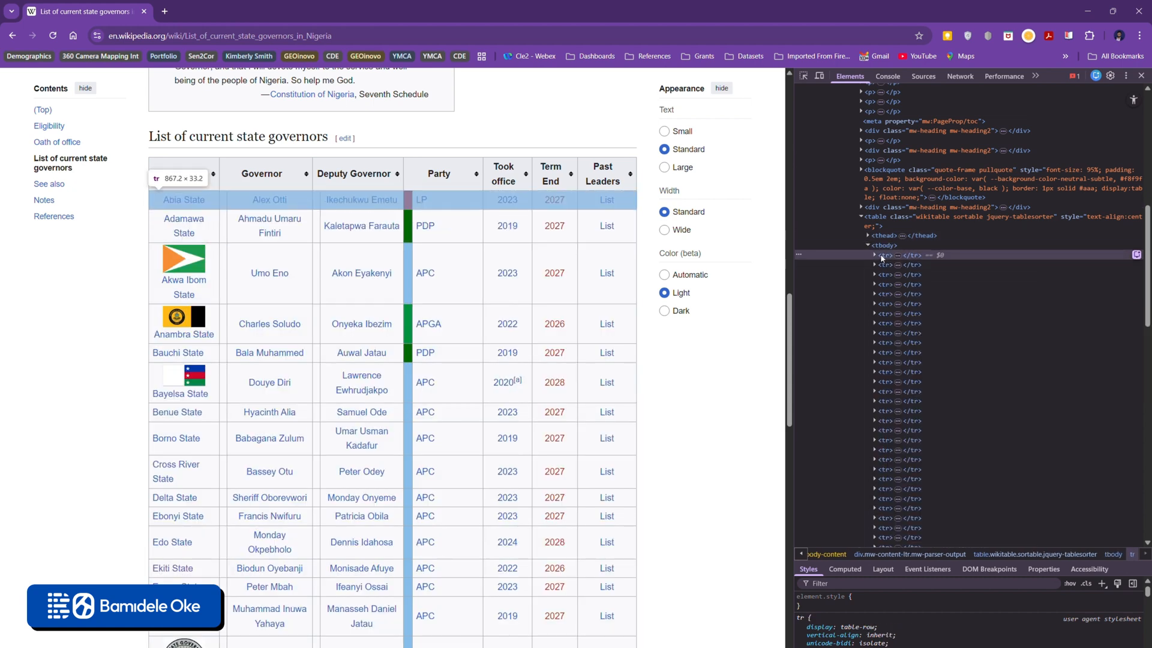
pyautogui.click(875, 256)
pyautogui.click(887, 264)
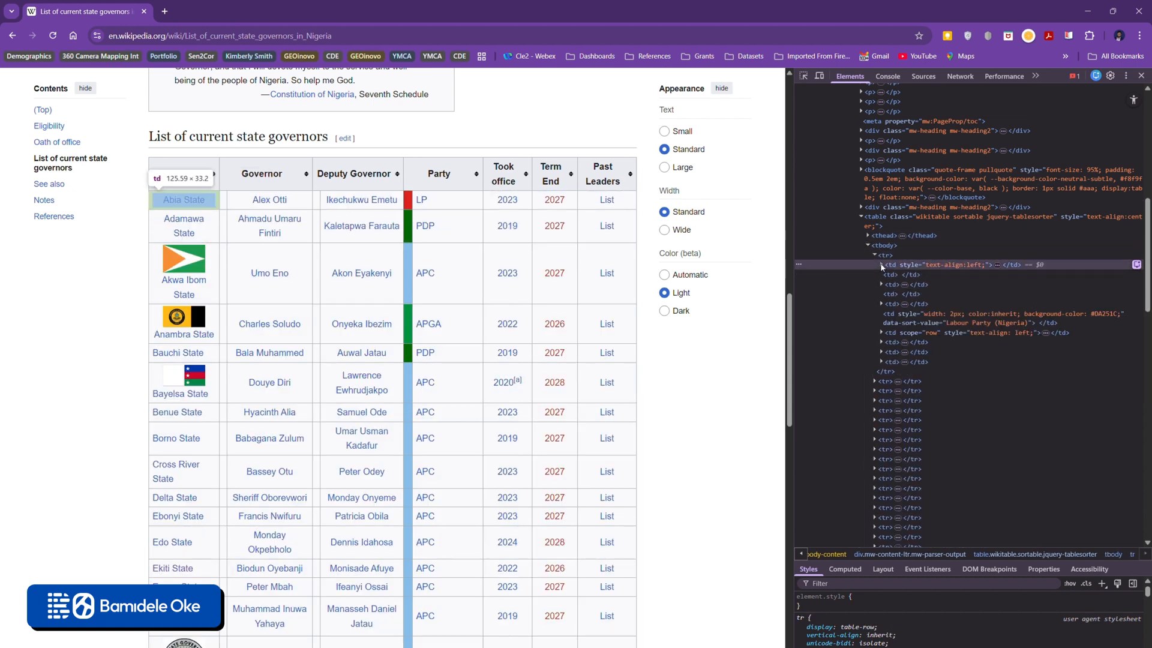
pyautogui.click(881, 264)
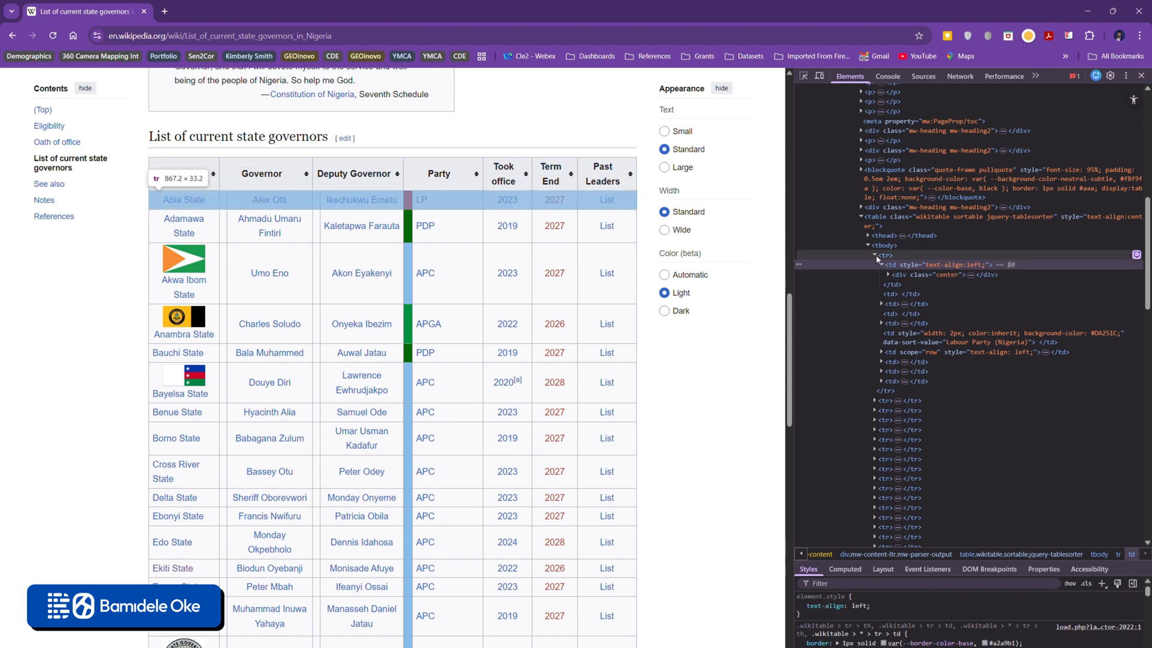
pyautogui.click(875, 256)
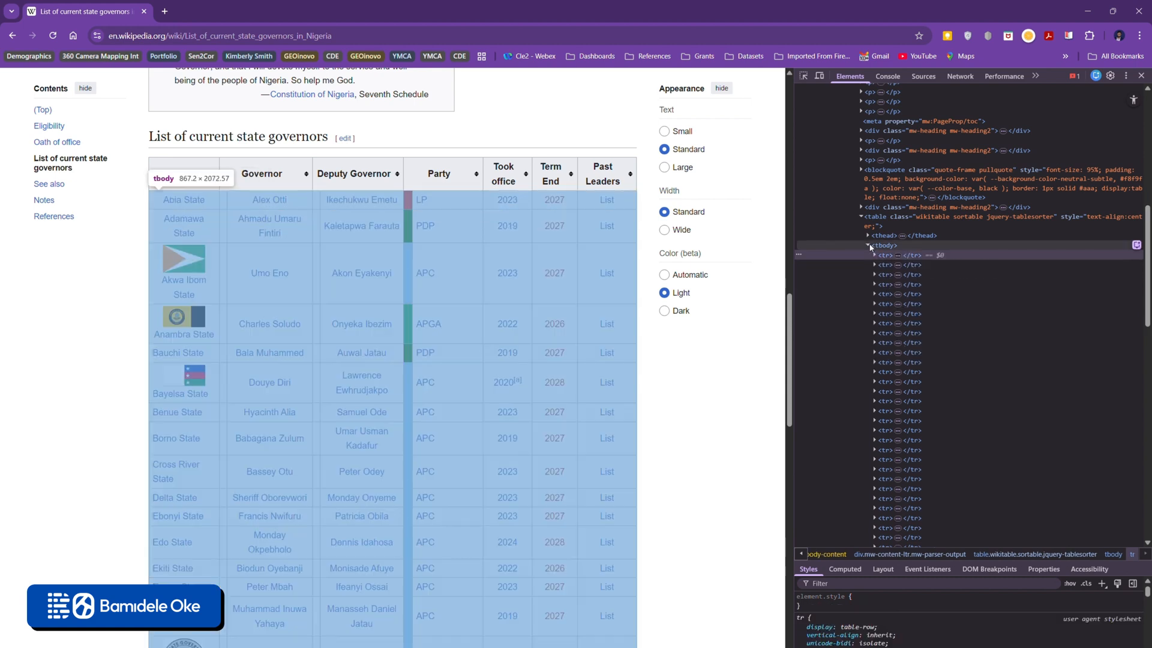
pyautogui.click(869, 245)
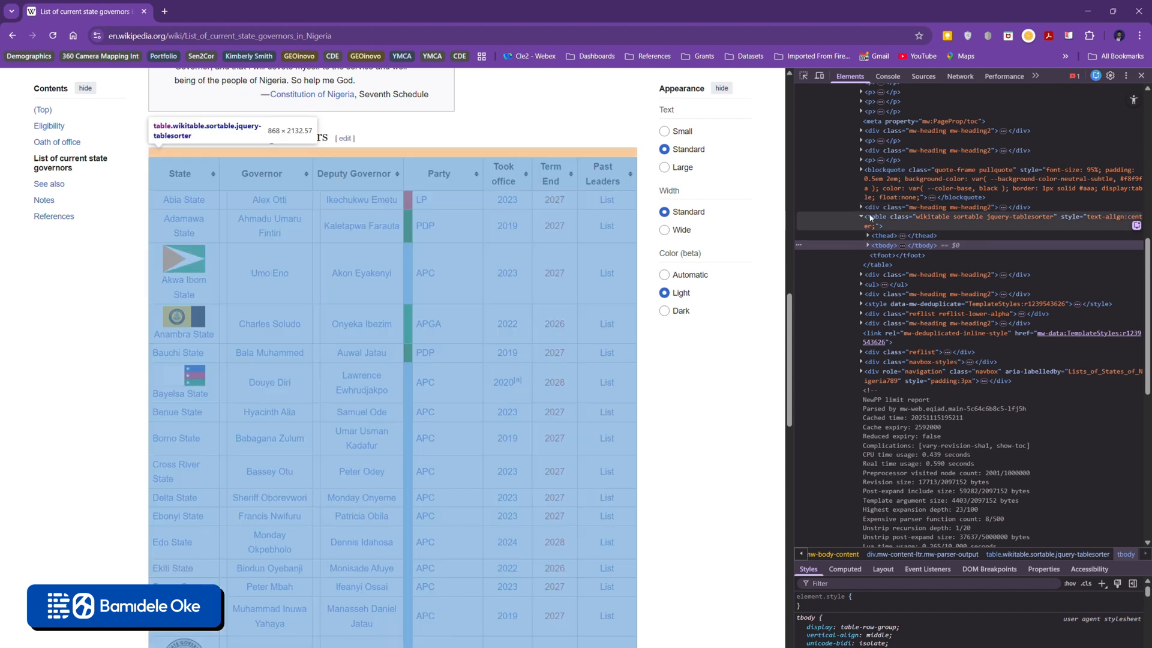
pyautogui.click(859, 217)
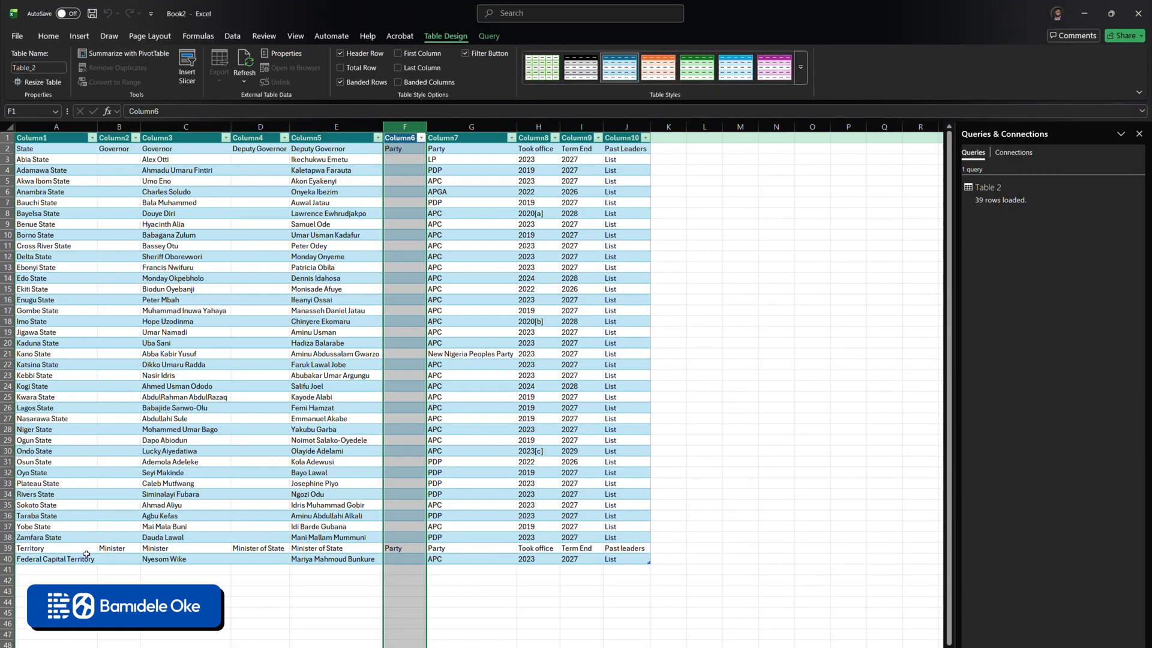
# Return to Excel and check the imported table's second header row and the coloured Party cells in the pasted worksheet.
pyautogui.click(7, 548)
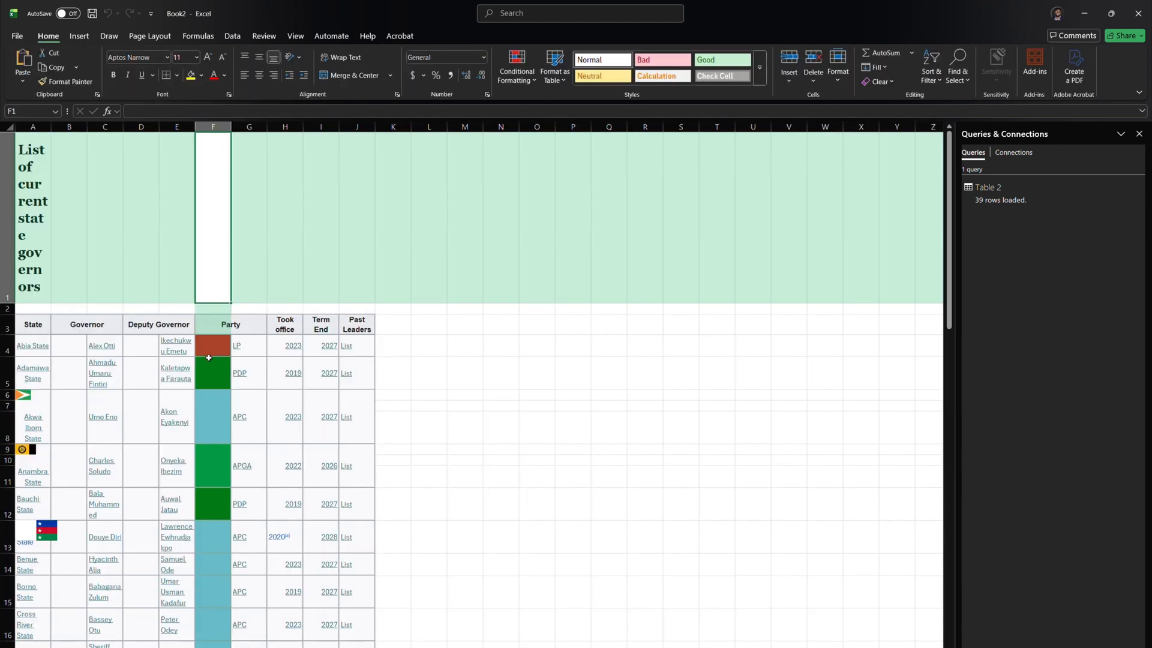
pyautogui.scroll(-1, 209, 358)
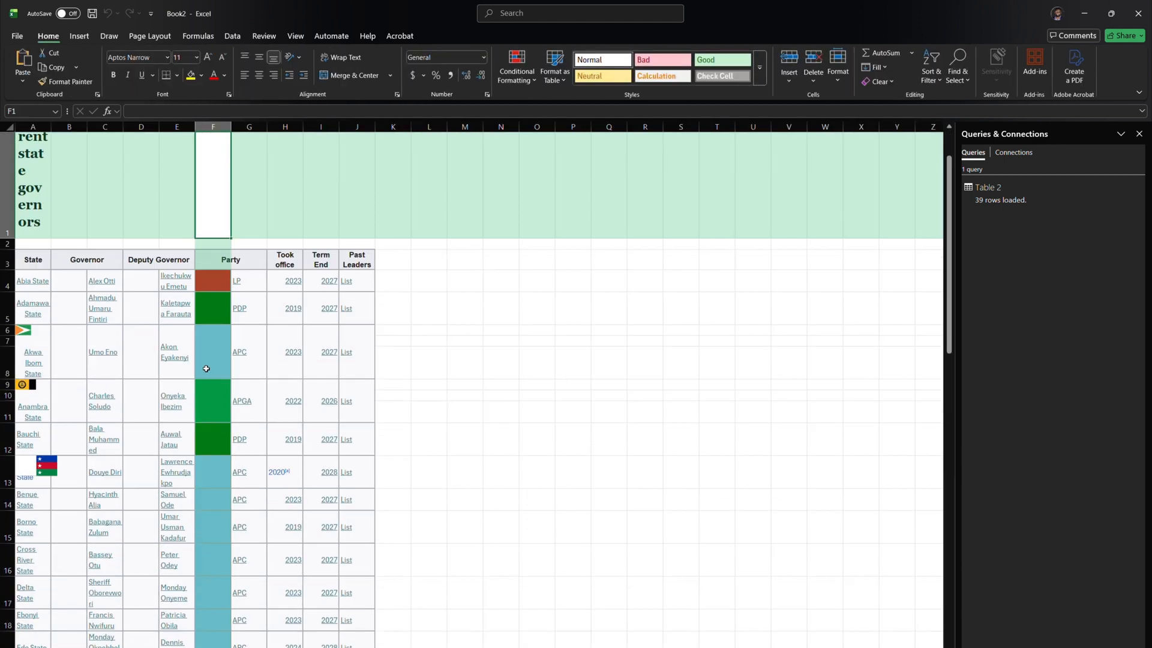